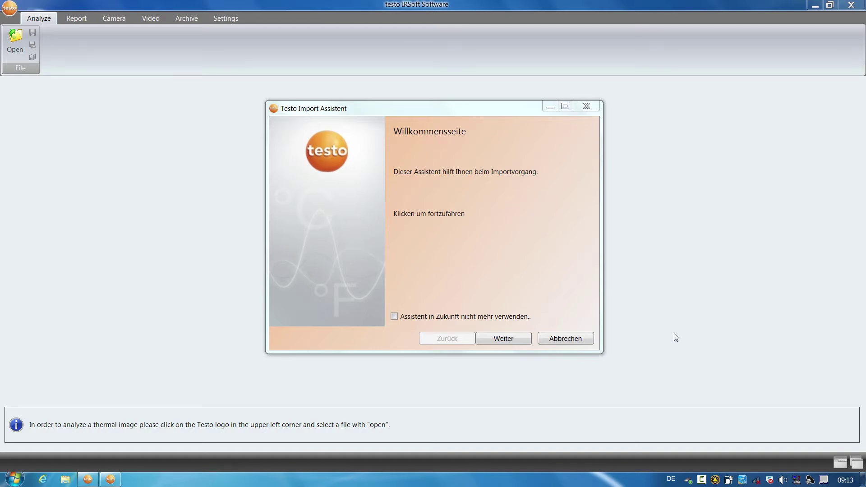
Step: Import every image from drive E:\ into the Desktop folder, then close the import assistant
click(506, 339)
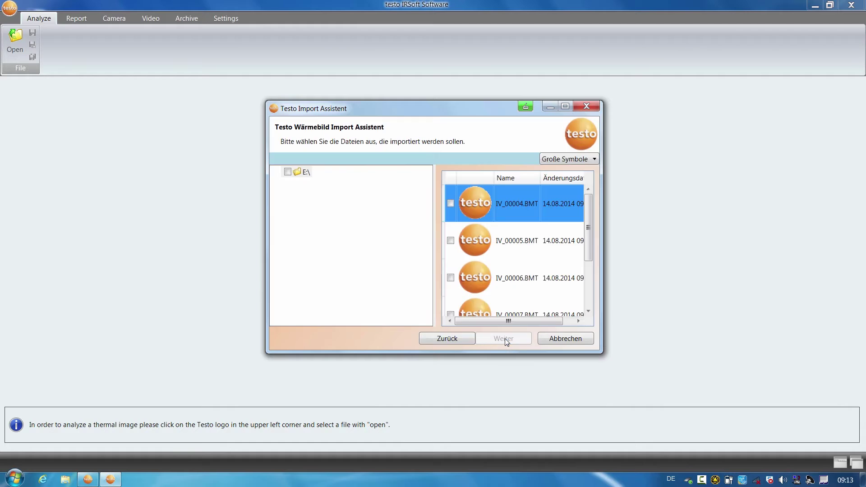
click(288, 172)
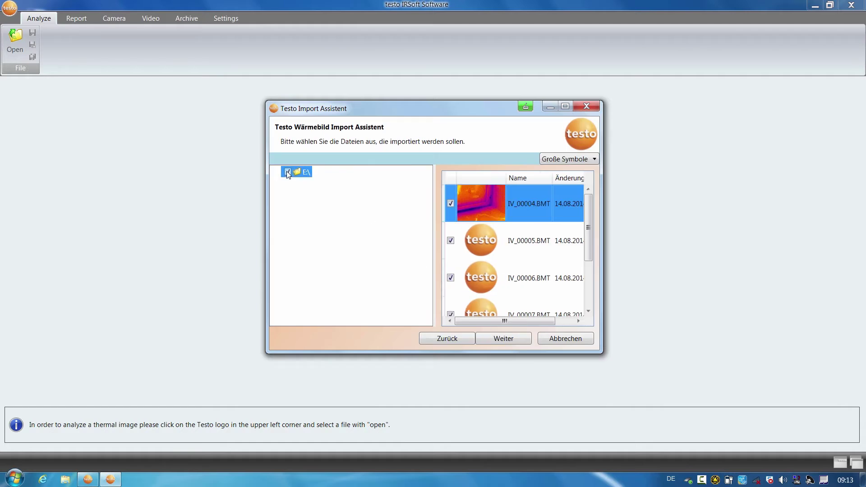
click(504, 339)
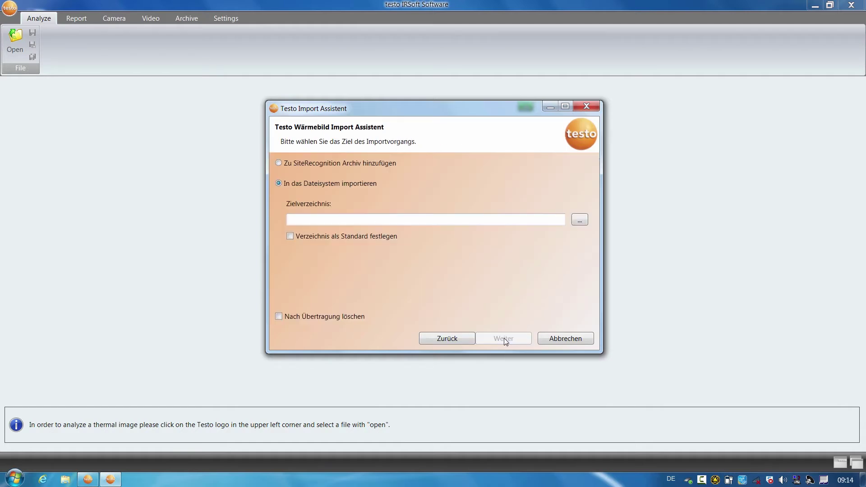
click(580, 220)
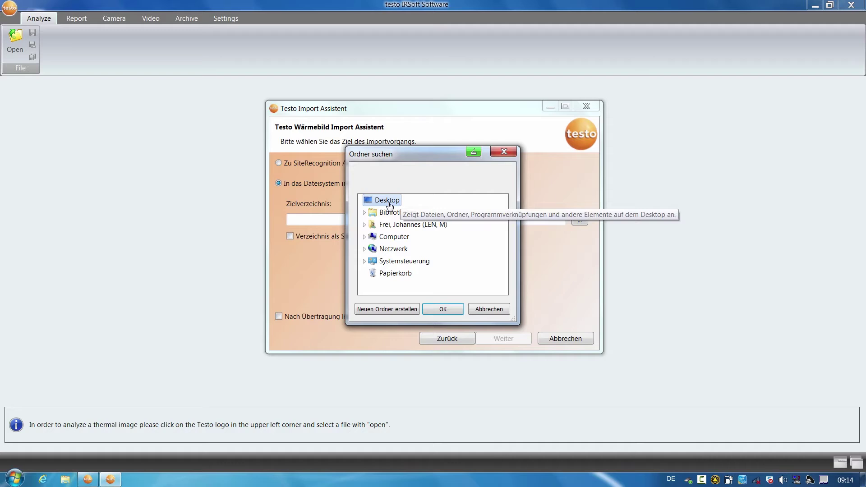
click(451, 309)
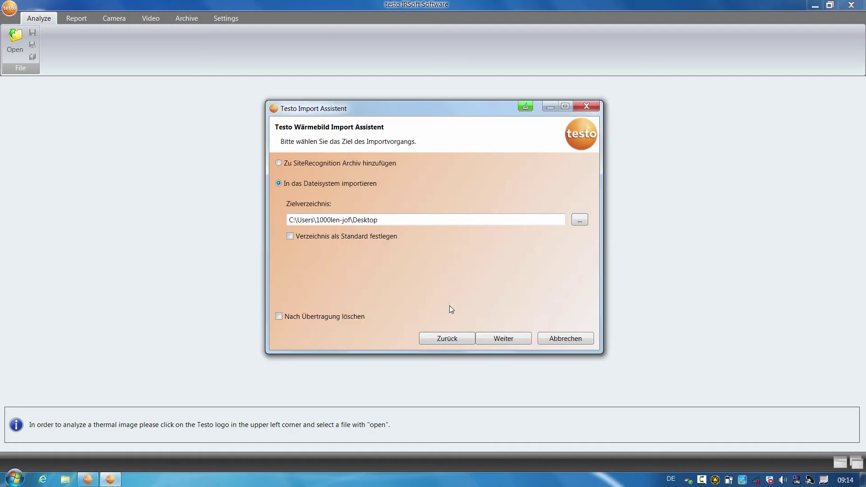
click(508, 339)
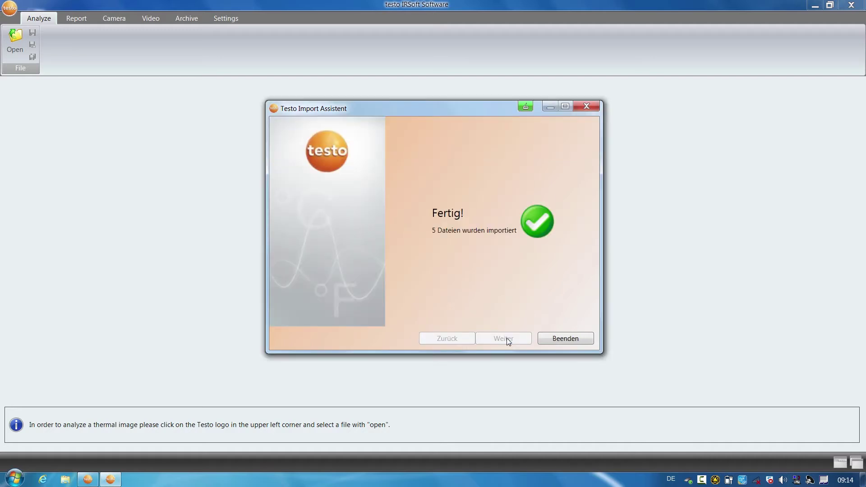
click(566, 340)
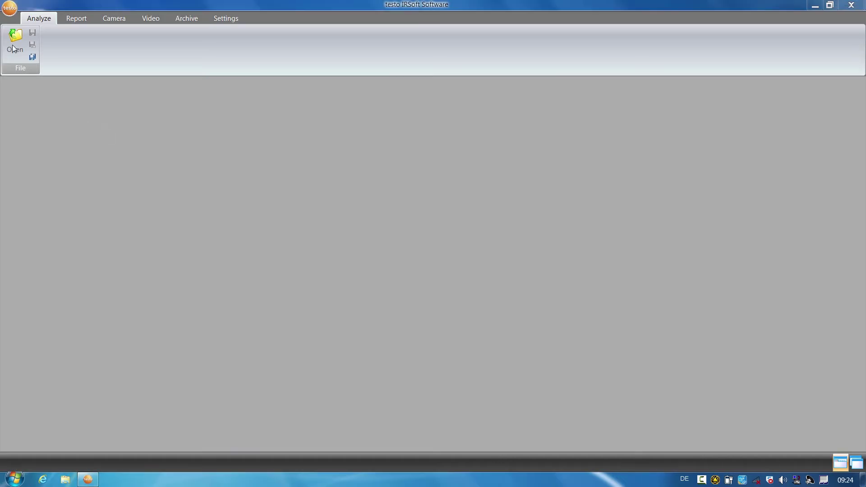
Step: Open the Heating, Housefacade, Underfloorheating, Wall and Window BMT files together
click(15, 41)
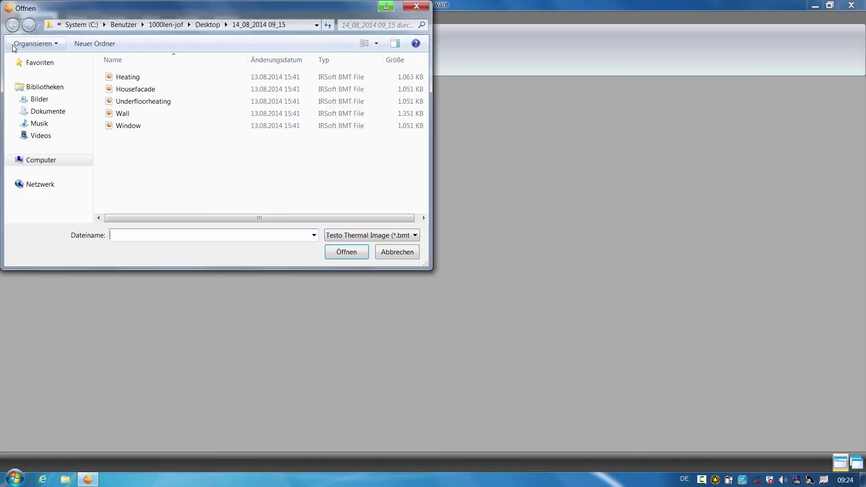
drag(145, 147, 126, 80)
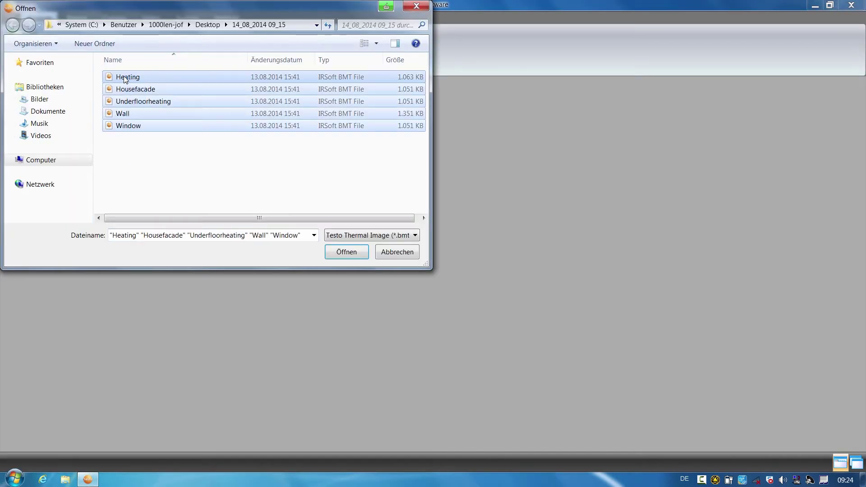
click(328, 254)
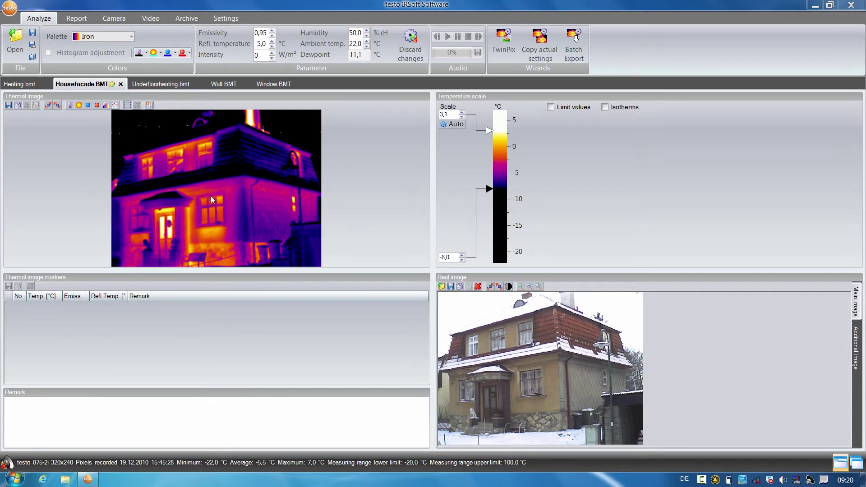
Step: Draw an arbitrary profile line horizontally across the house façade near the door
click(115, 105)
click(129, 118)
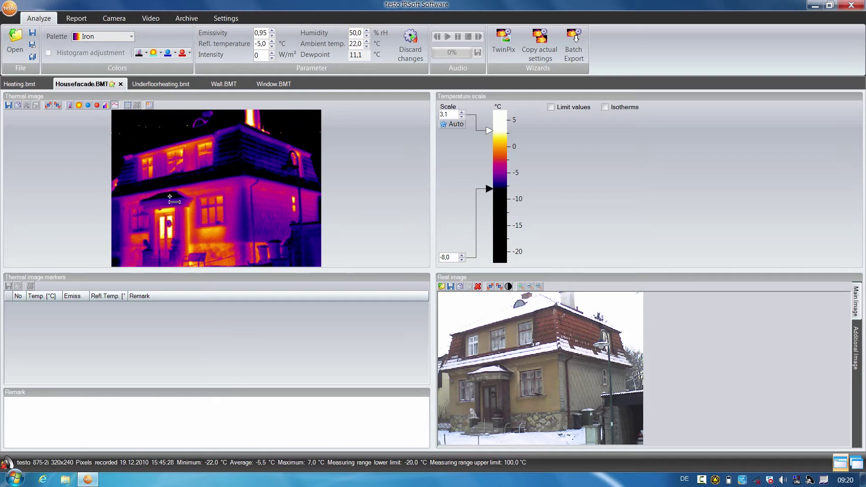
drag(190, 233, 237, 232)
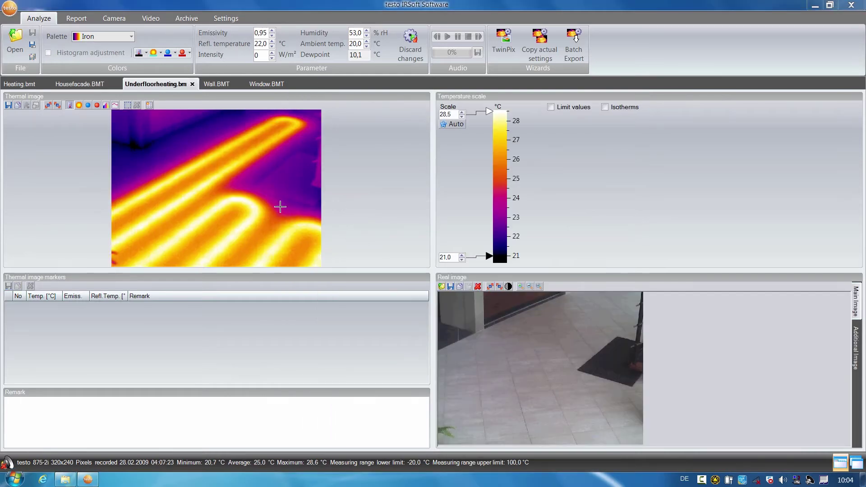
Step: Start the TwinPix wizard and pair marking points 1 and 2 on the thermal and real images
click(503, 43)
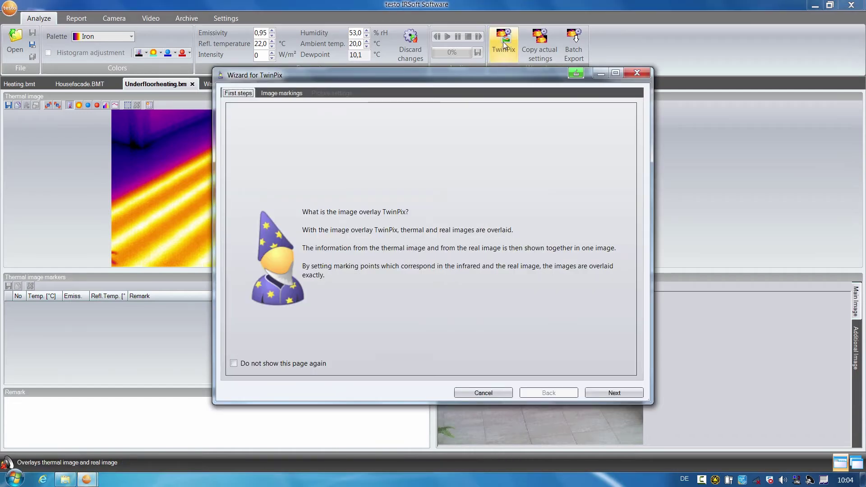
click(608, 394)
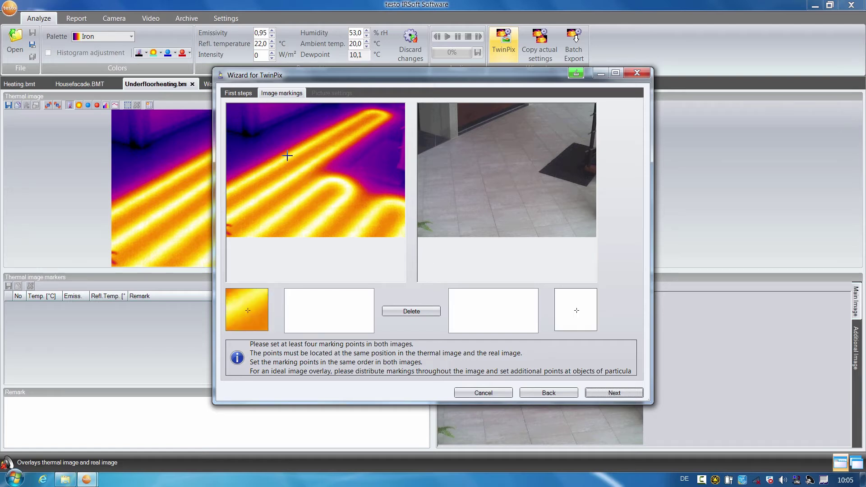
click(251, 139)
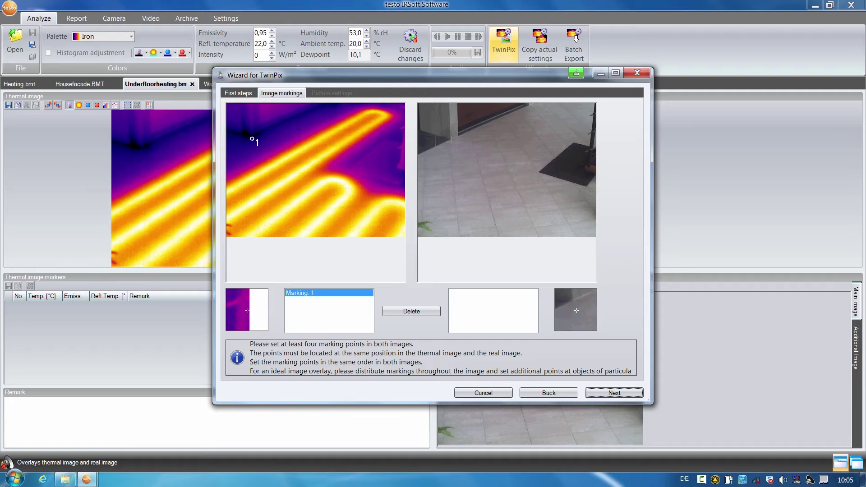
click(452, 143)
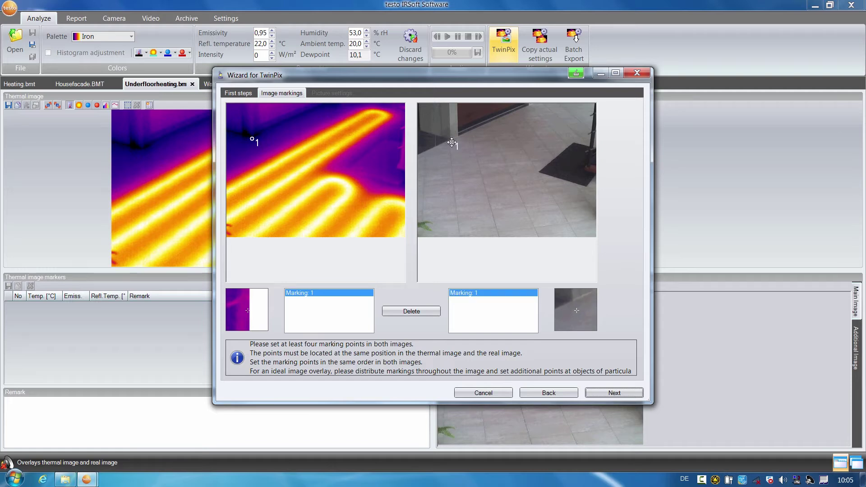
click(233, 231)
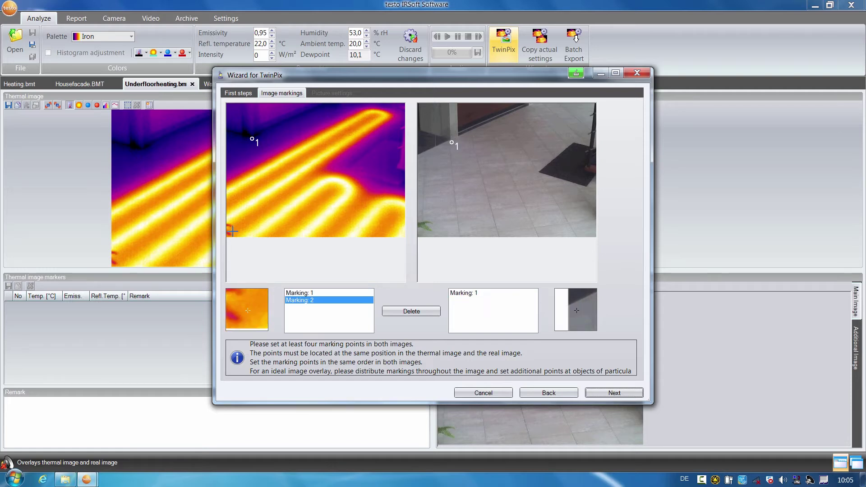
click(438, 232)
Step: Pair marking points 3 and 4 on both images and advance to the overlay preview
click(347, 174)
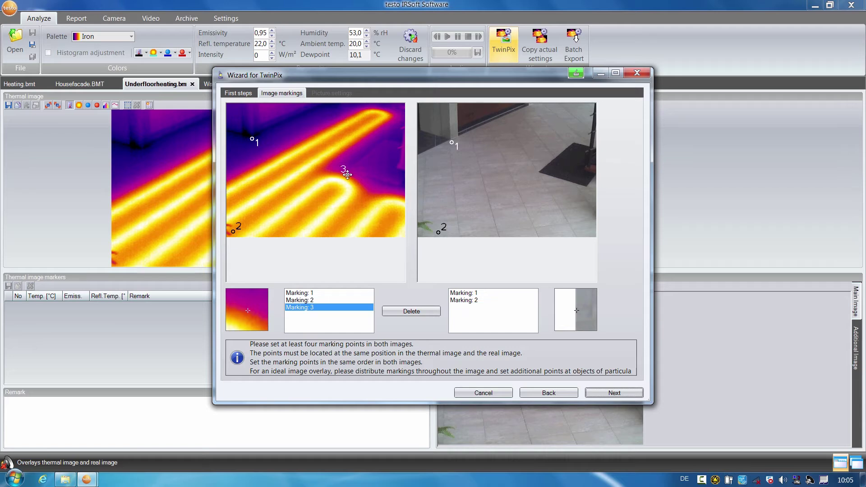
click(536, 170)
click(398, 187)
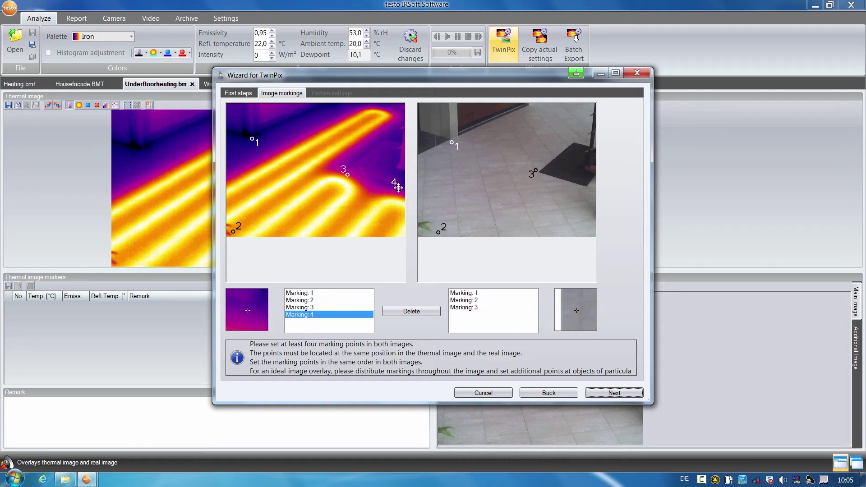
click(585, 189)
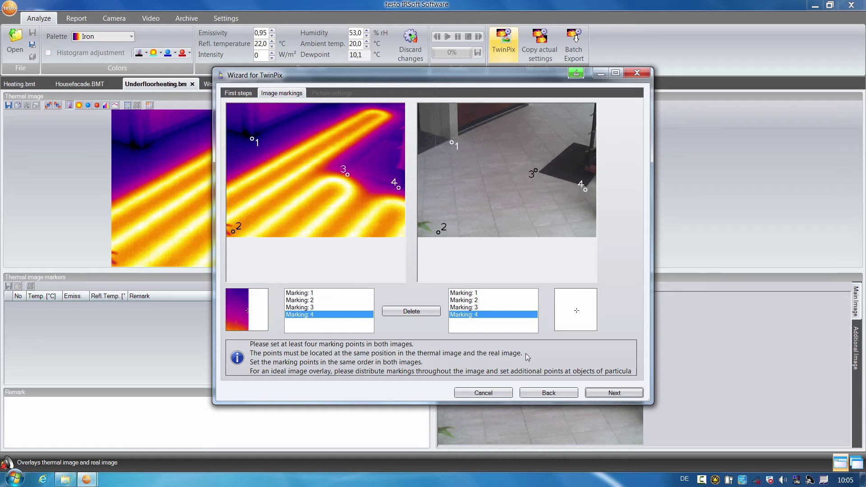
click(615, 393)
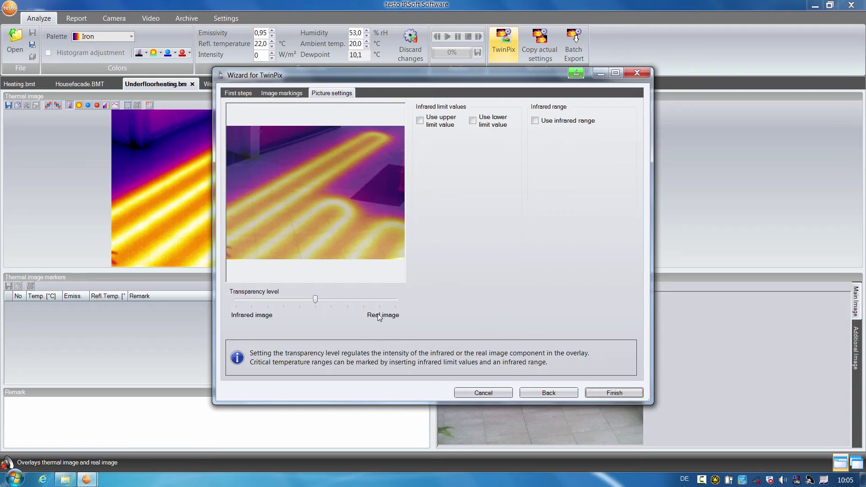
Step: Adjust the overlay blend, cap it at an upper limit of 26,6 °C, and finish the TwinPix wizard
drag(316, 300, 236, 304)
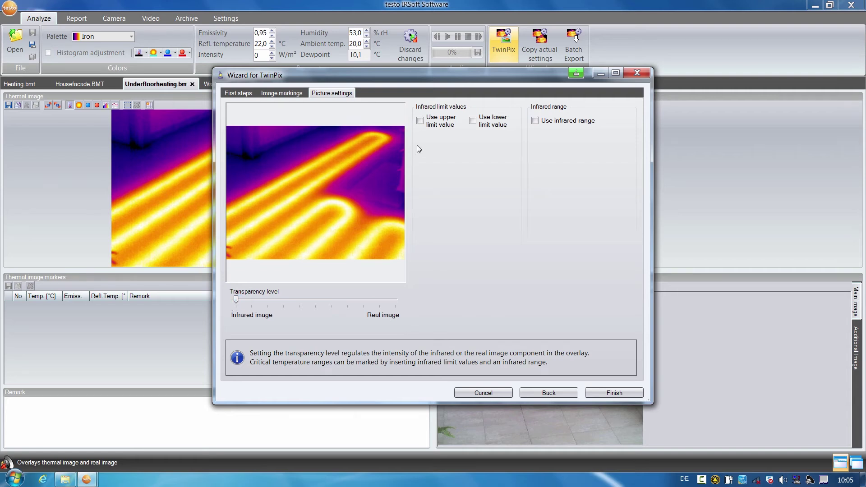
click(421, 121)
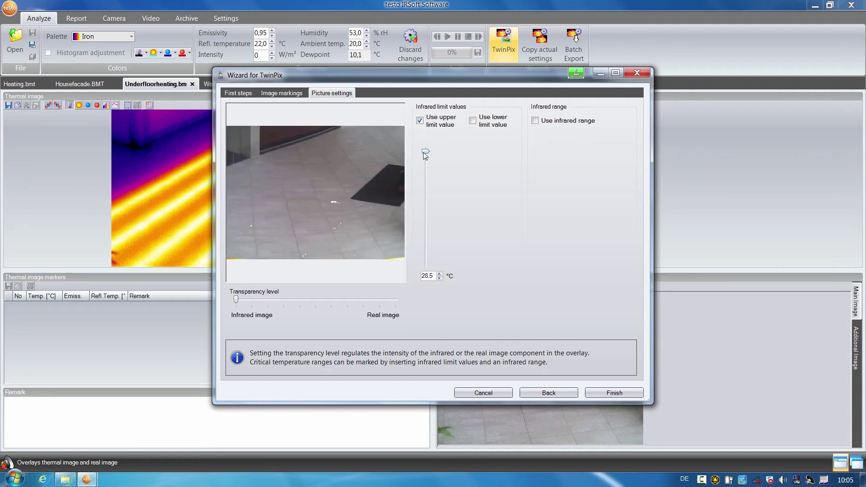
drag(424, 152, 424, 178)
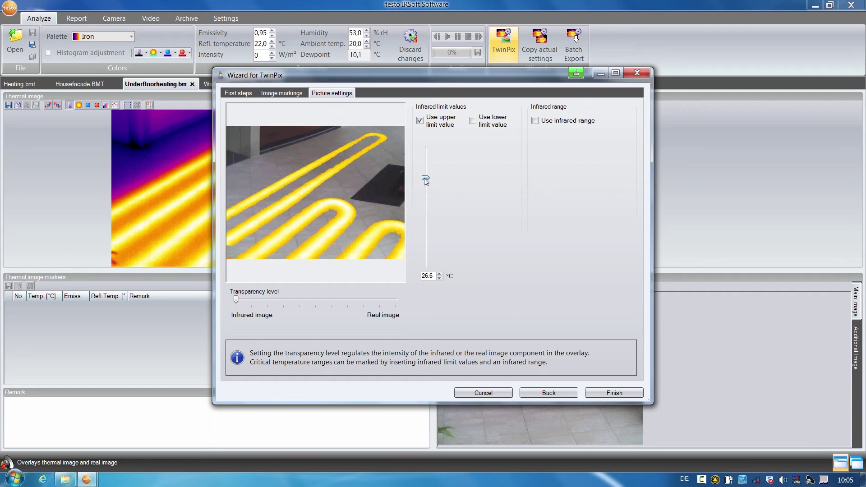
click(607, 394)
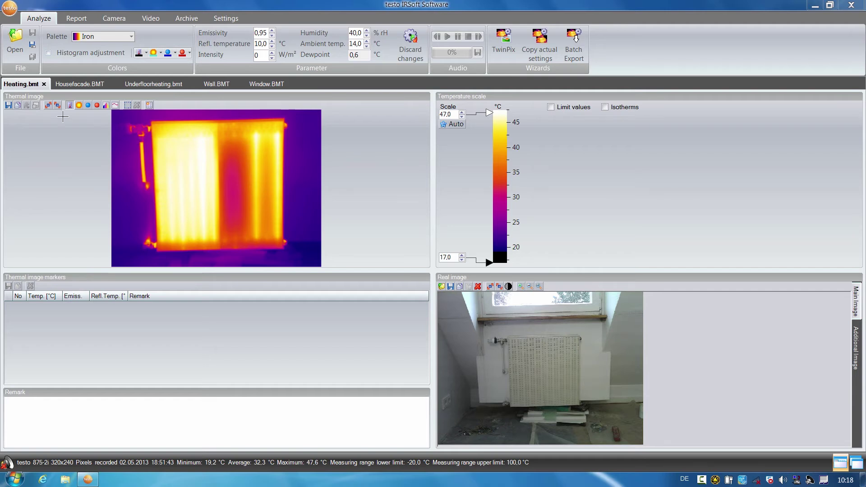
Step: Mark the radiator's cold spot CS1 (31,0 °C) using a rectangular region
click(89, 105)
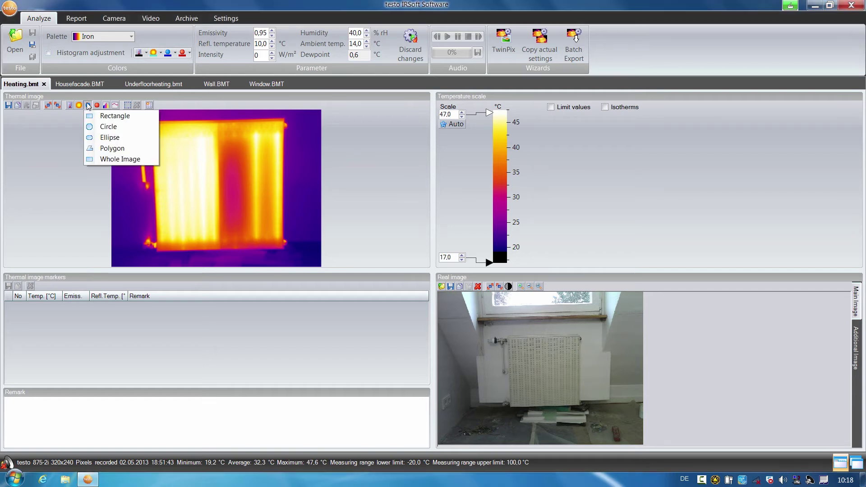
click(111, 116)
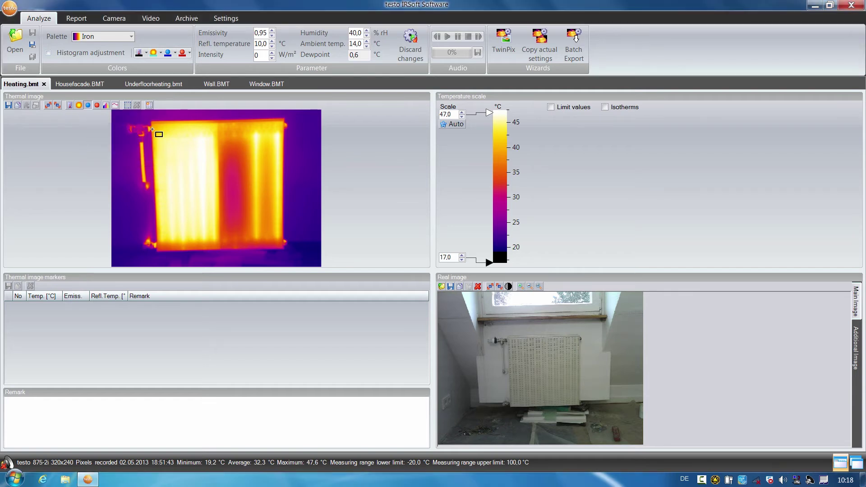
drag(159, 129, 281, 241)
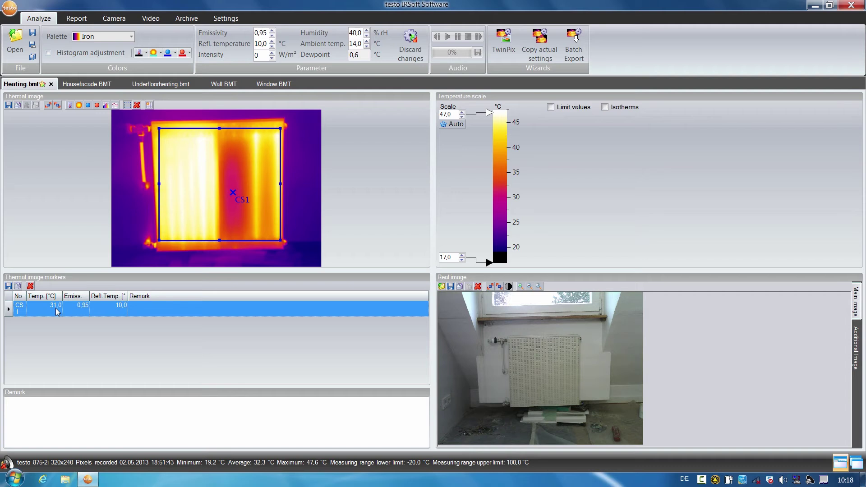
Step: Mark the radiator's hot spot HS1 (47,6 °C) using a rectangular region
click(97, 106)
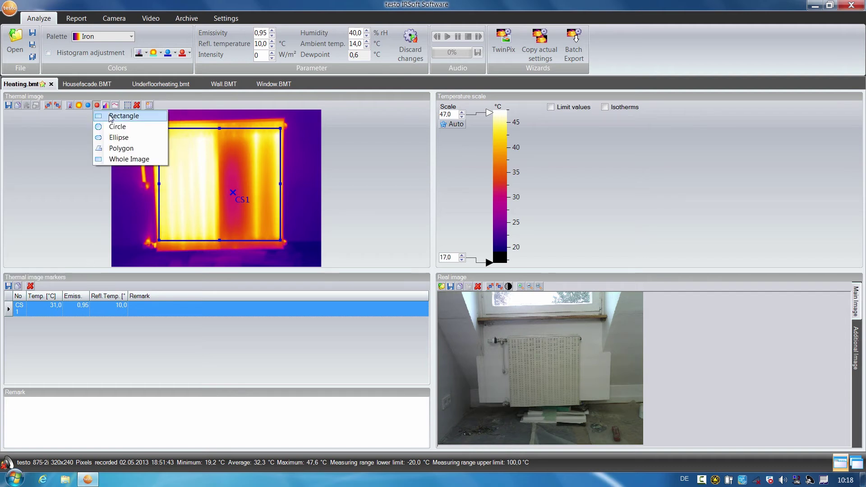
click(118, 115)
mouse_move(159, 130)
mouse_down()
mouse_move(185, 202)
mouse_move(278, 240)
mouse_up()
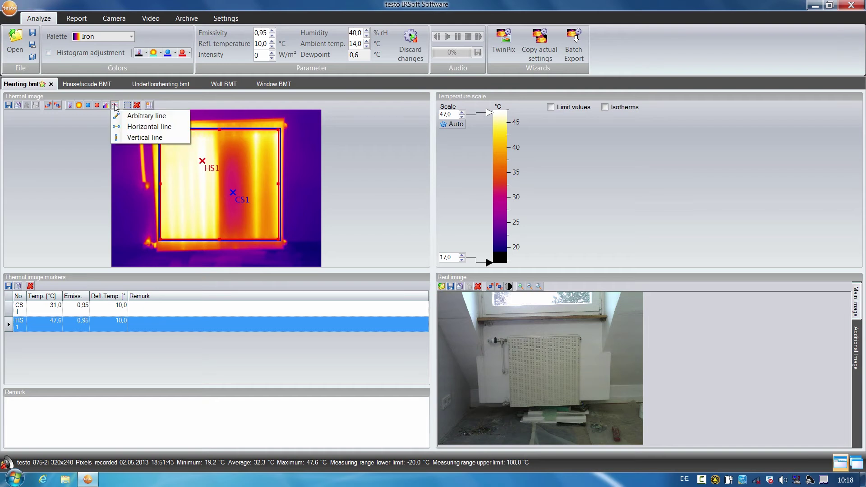
Step: Draw horizontal profile line P1 across the radiator, spanning 31,5 to 46,7 °C
click(135, 126)
drag(162, 216, 273, 213)
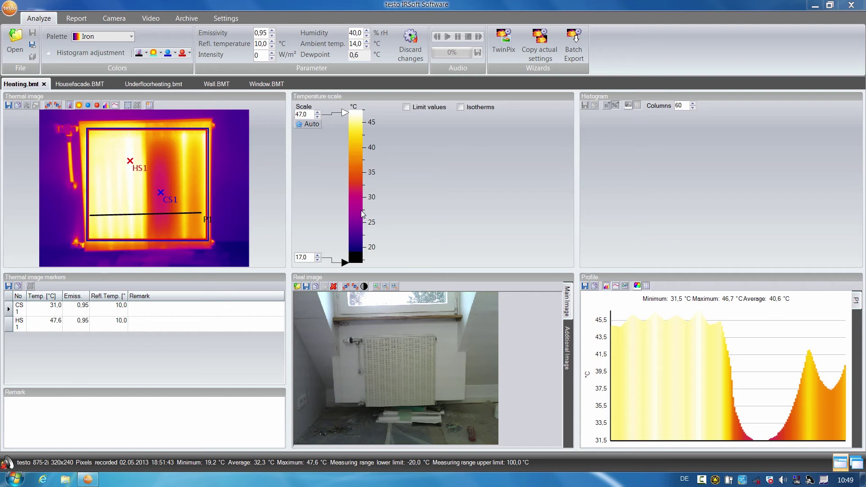
Step: Start a Standard report in the report wizard and add all five images to it
click(71, 18)
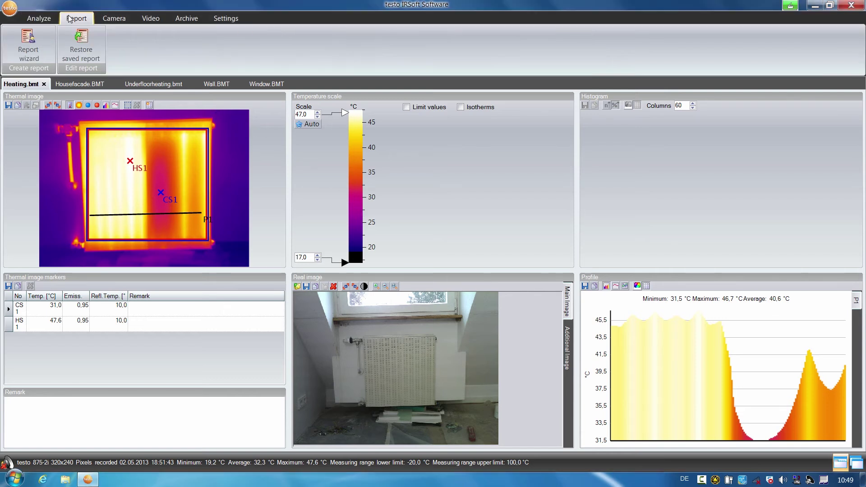
click(27, 46)
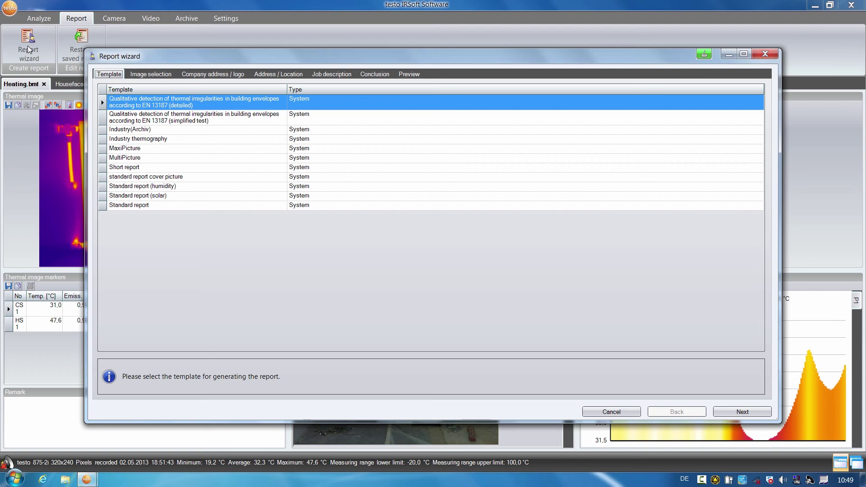
click(117, 205)
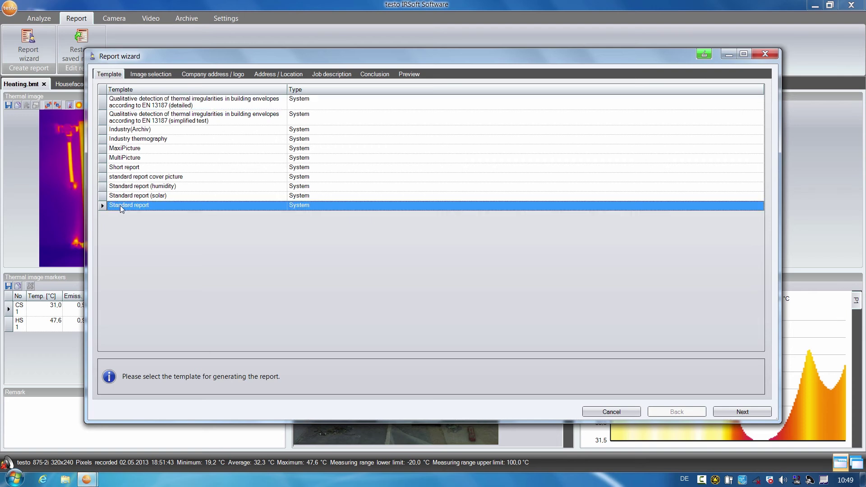
click(745, 413)
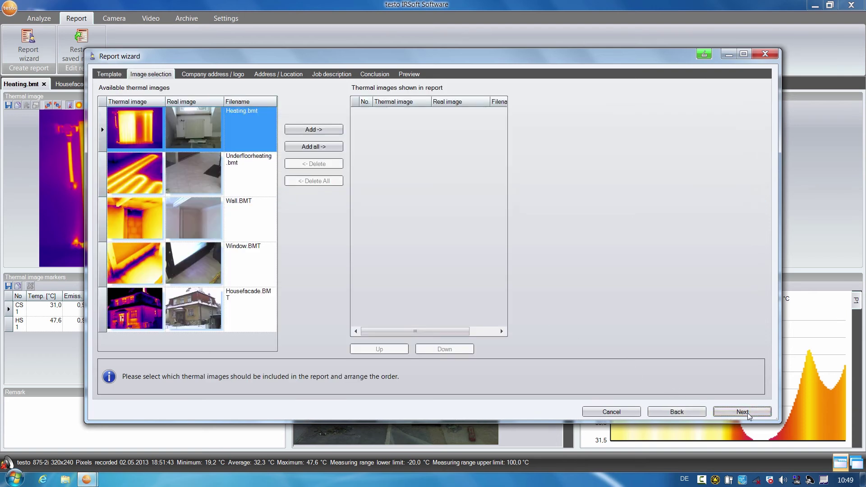
click(307, 147)
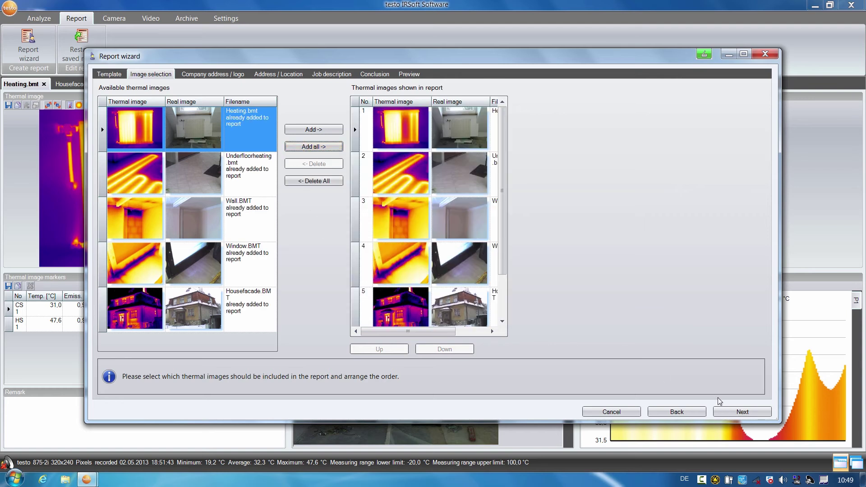
Step: Step through company, customer, job description and conclusion pages to generate the report preview
click(737, 413)
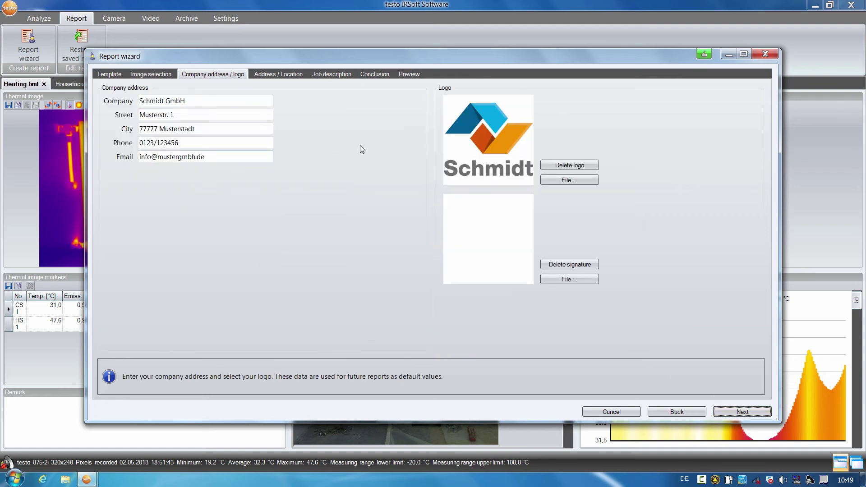
click(730, 412)
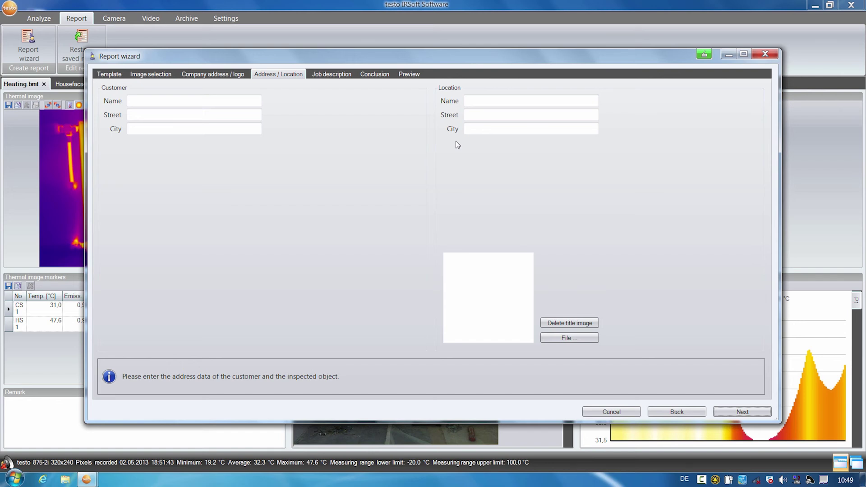
click(734, 412)
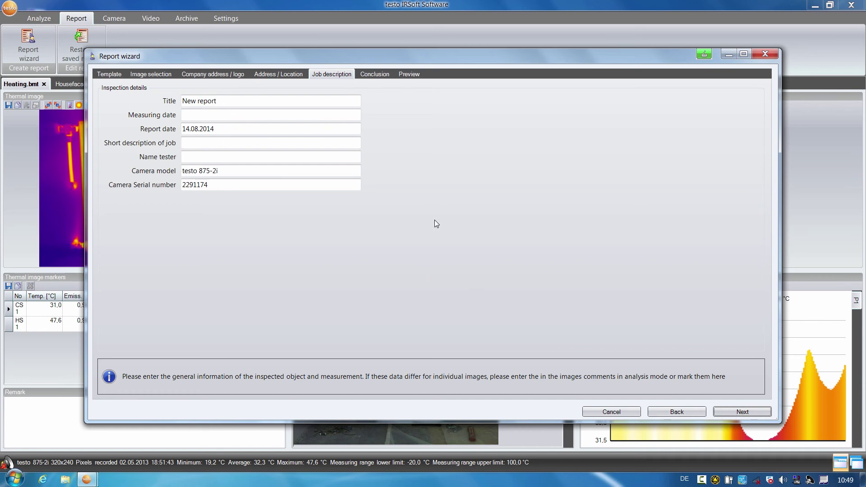
click(735, 413)
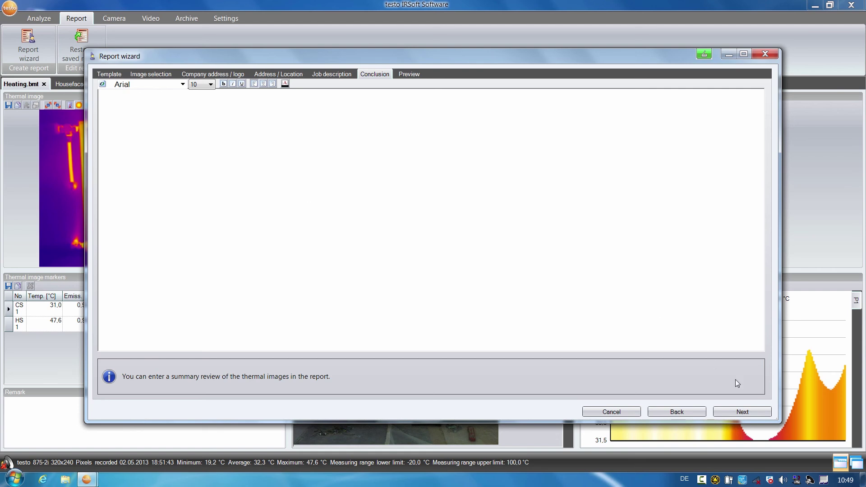
click(730, 414)
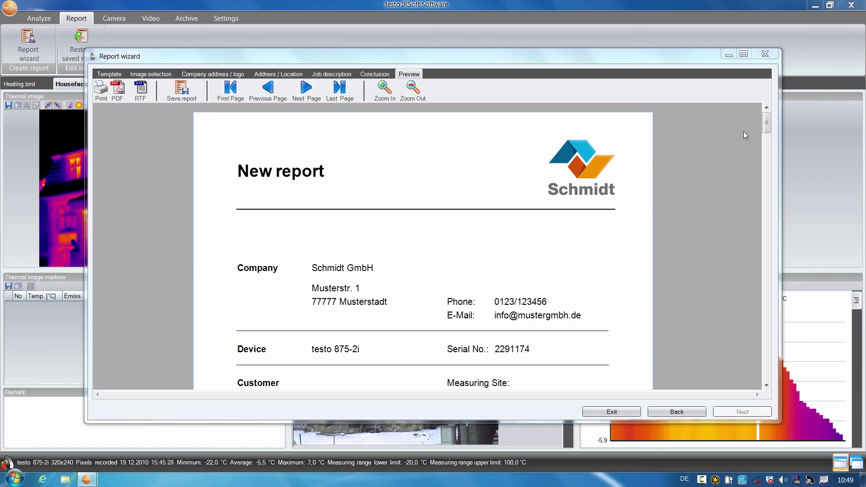
Step: Scroll to the report's last page, save it as 'New report' (.tir), and start PDF export
drag(766, 127, 746, 387)
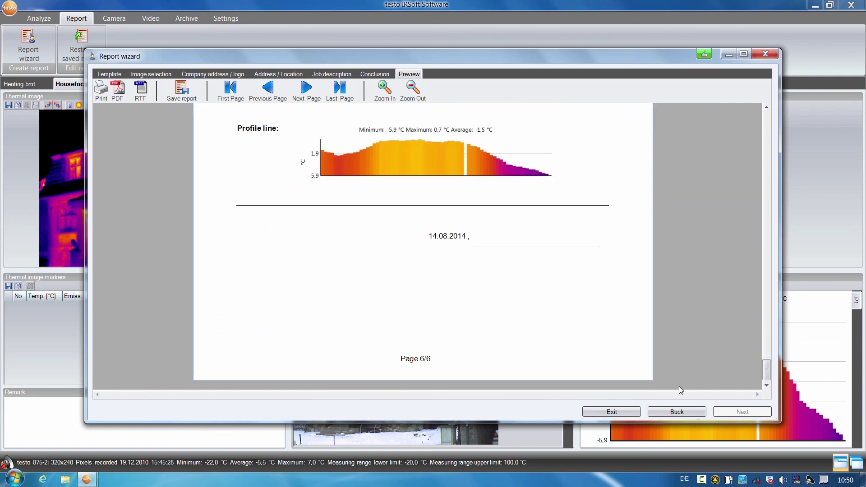
click(181, 92)
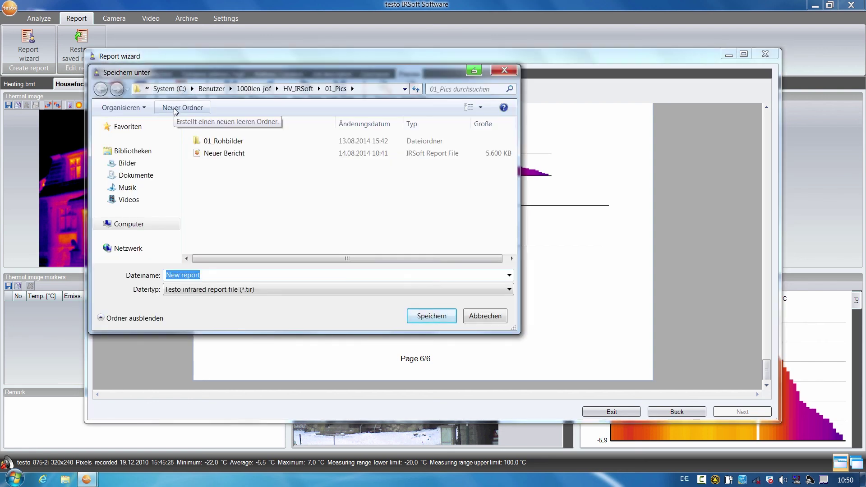
click(431, 317)
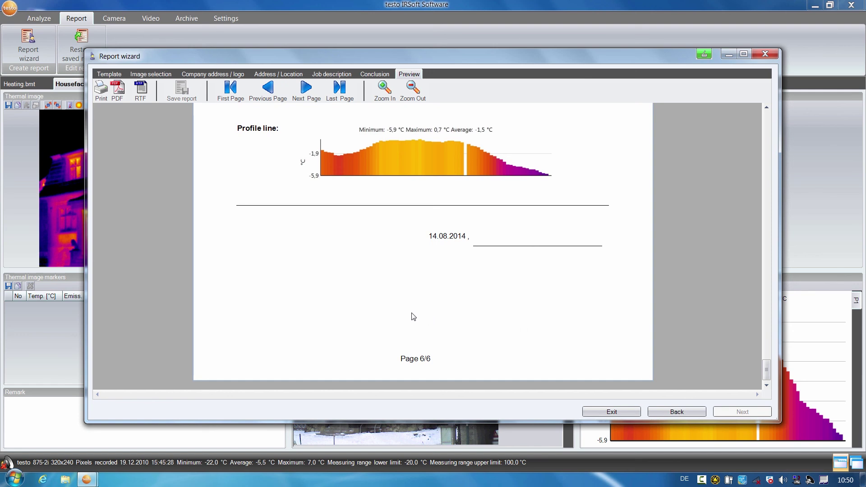
click(116, 90)
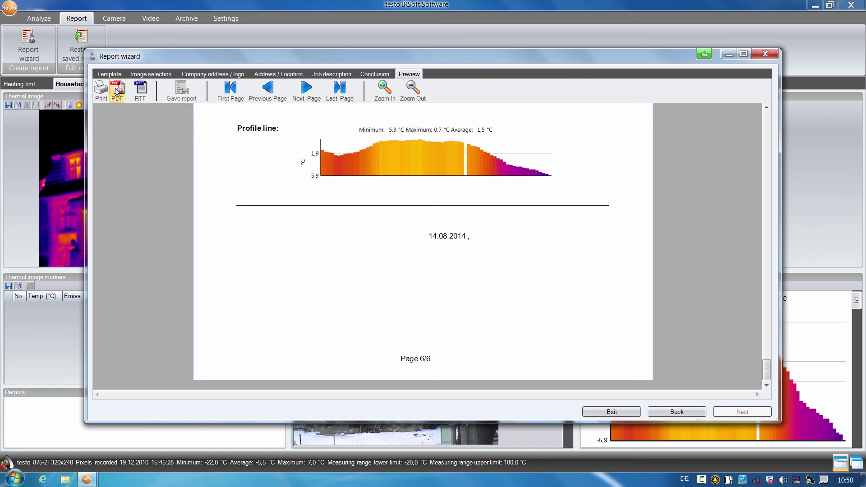